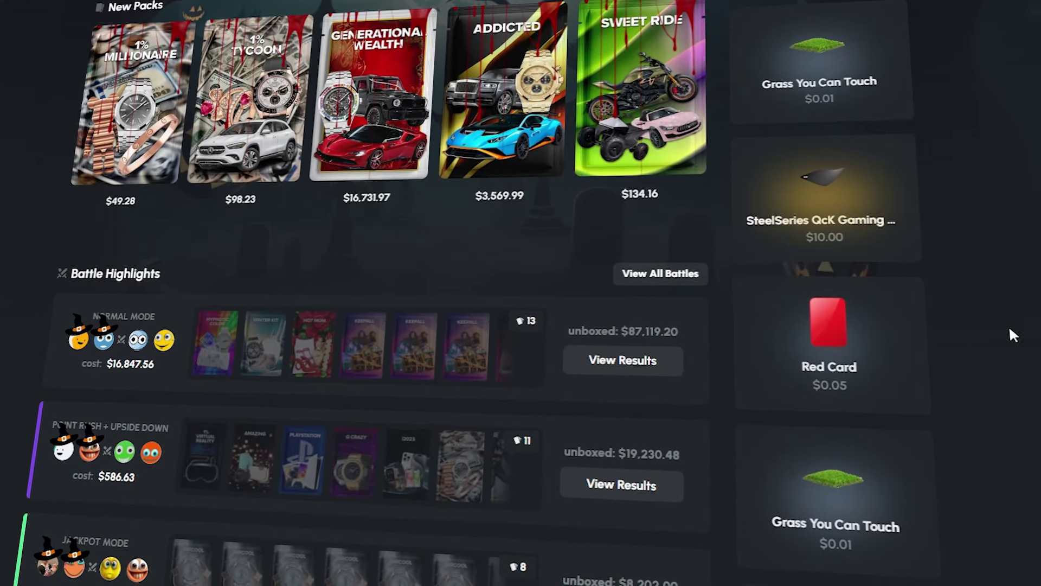
{"action": "scroll", "coordinate": [468, 365], "scroll_direction": "down", "scroll_amount": 5}
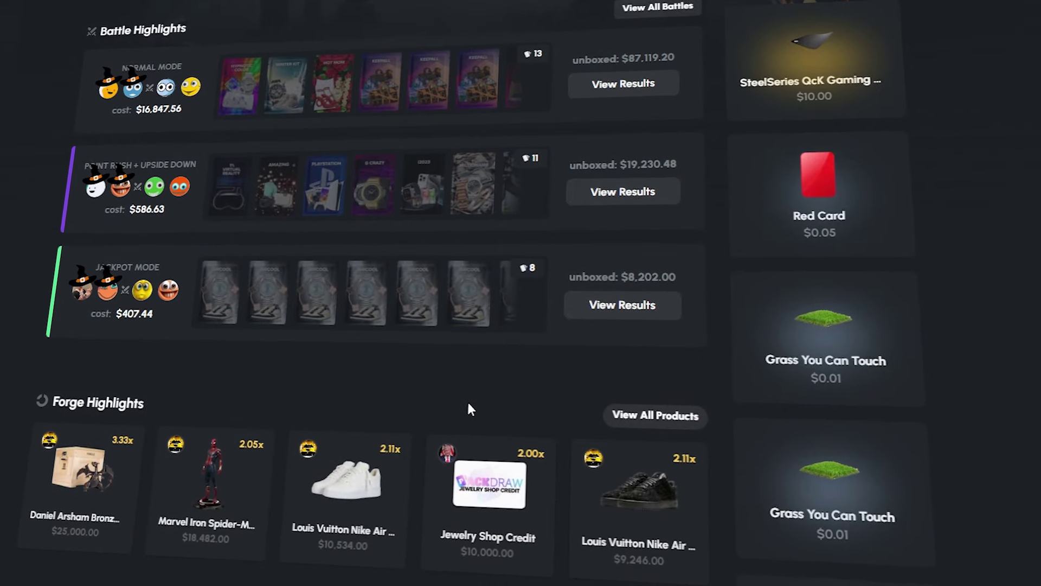
{"action": "scroll", "coordinate": [469, 407], "scroll_direction": "up", "scroll_amount": 2}
{"action": "scroll", "coordinate": [465, 366], "scroll_direction": "up", "scroll_amount": 1}
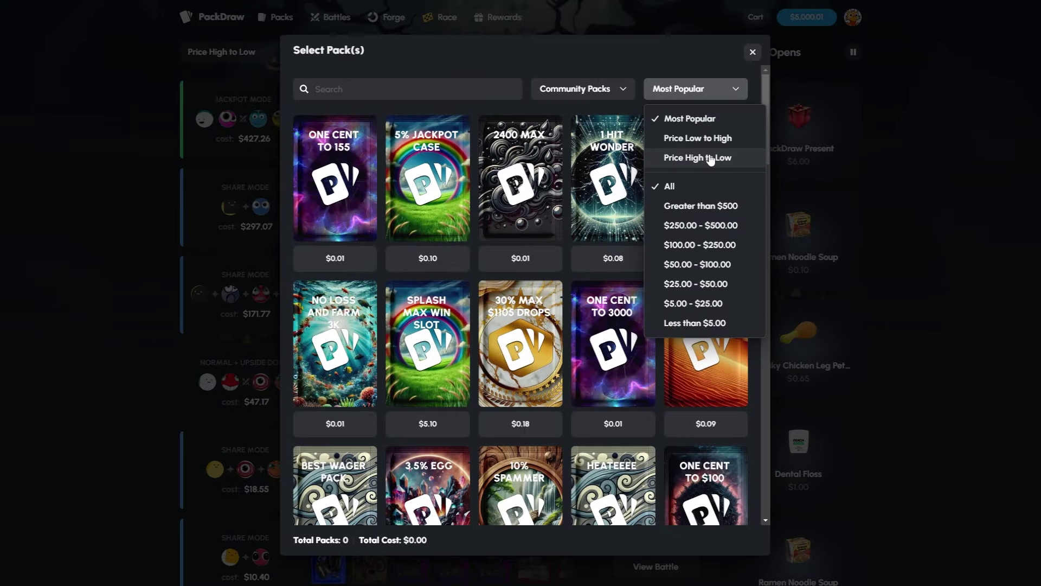
Search the packs for 'Rollward' and sort them by price, low to high
{"action": "left_click", "coordinate": [711, 158]}
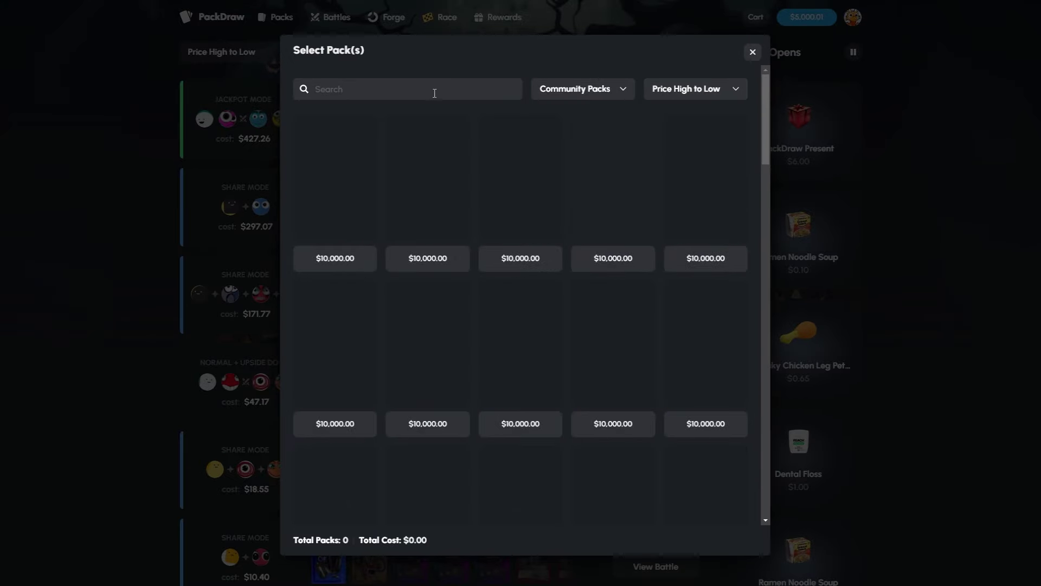
{"action": "left_click", "coordinate": [436, 93]}
{"action": "type", "text": "d"}
{"action": "key", "text": "Return"}
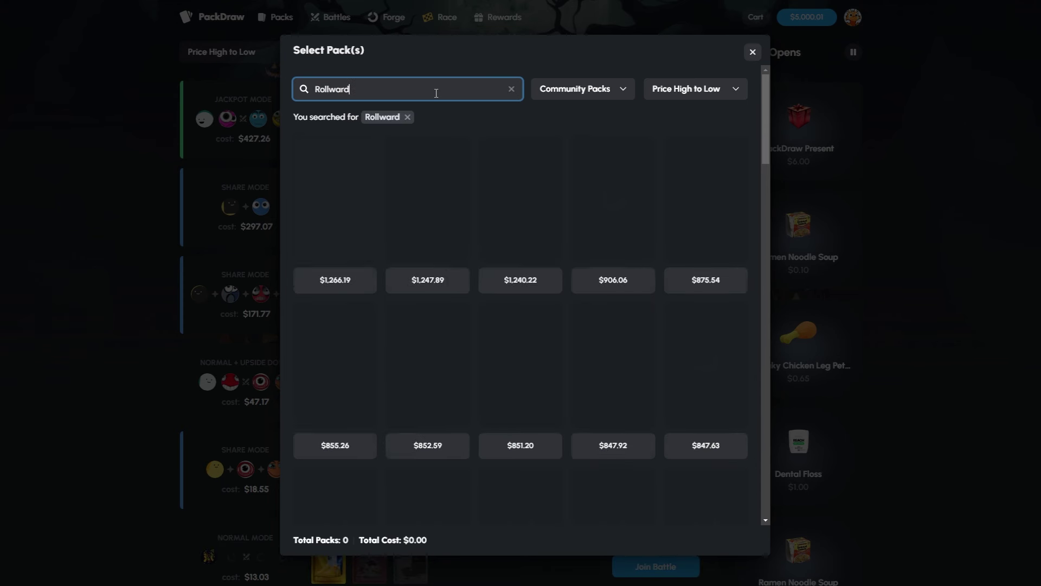
{"action": "left_click", "coordinate": [690, 96]}
{"action": "left_click", "coordinate": [702, 140]}
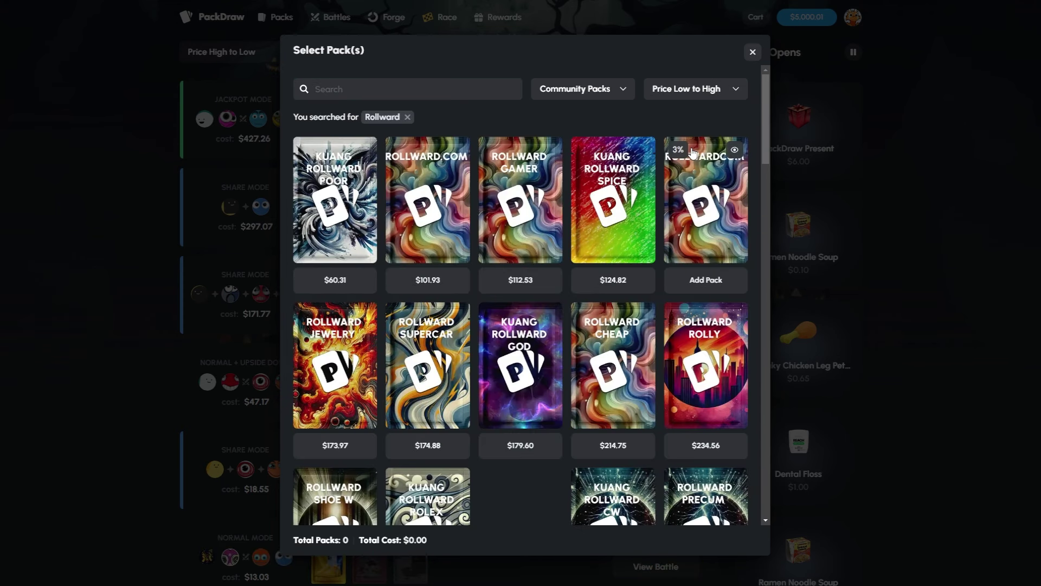
{"action": "scroll", "coordinate": [611, 342], "scroll_direction": "down", "scroll_amount": 2}
{"action": "scroll", "coordinate": [554, 437], "scroll_direction": "down", "scroll_amount": 1}
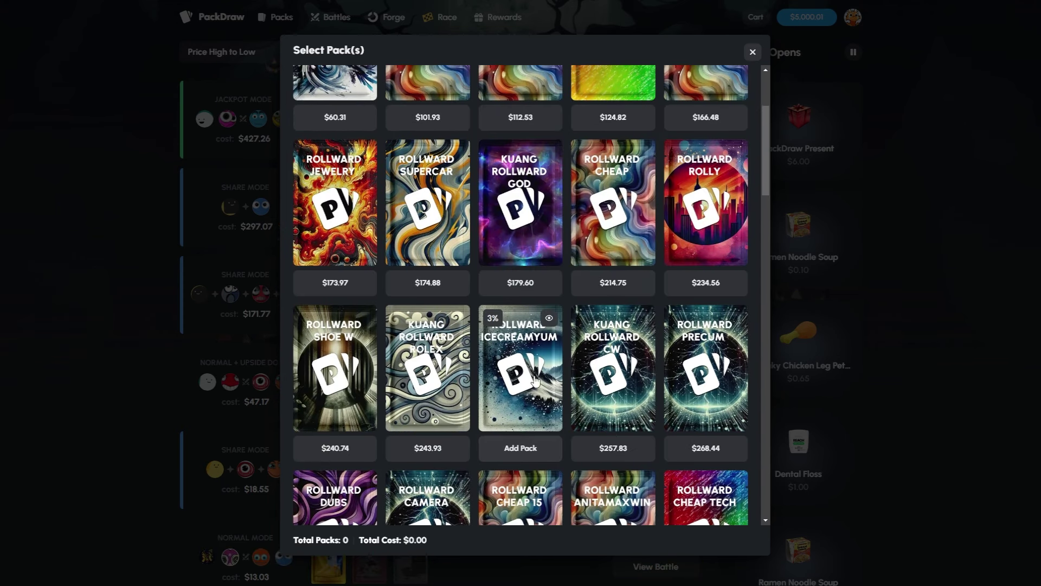
Preview the ICECREAMYUM, ROLLWARD WINNER and ROLLWARD X WREWARDS pack contents
{"action": "left_click", "coordinate": [548, 324]}
{"action": "left_click", "coordinate": [298, 314]}
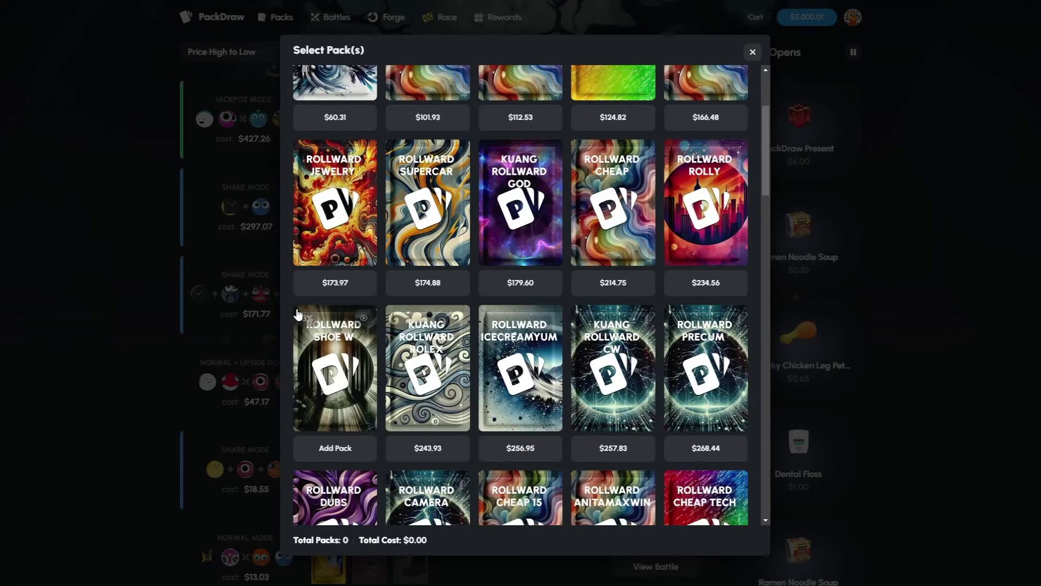
{"action": "scroll", "coordinate": [608, 377], "scroll_direction": "down", "scroll_amount": 3}
{"action": "scroll", "coordinate": [610, 374], "scroll_direction": "down", "scroll_amount": 1}
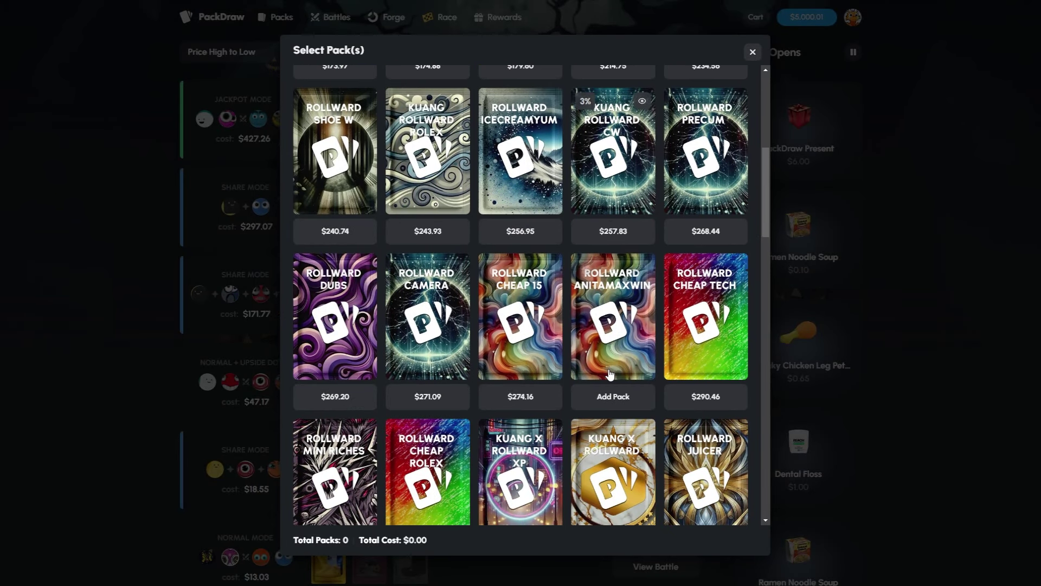
{"action": "scroll", "coordinate": [609, 373], "scroll_direction": "down", "scroll_amount": 3}
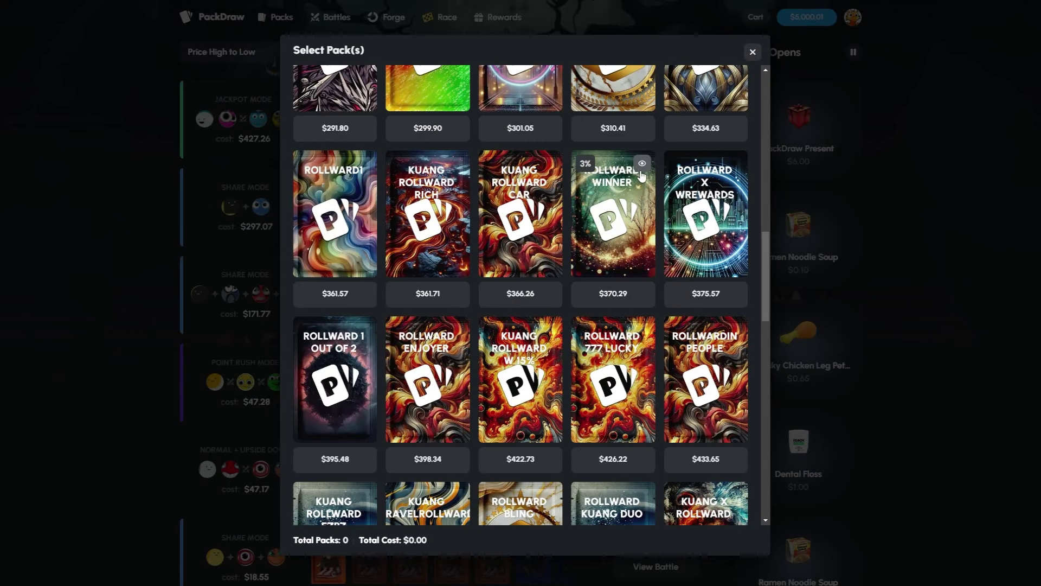
{"action": "left_click", "coordinate": [641, 166]}
{"action": "left_click", "coordinate": [736, 225]}
{"action": "left_click", "coordinate": [735, 166]}
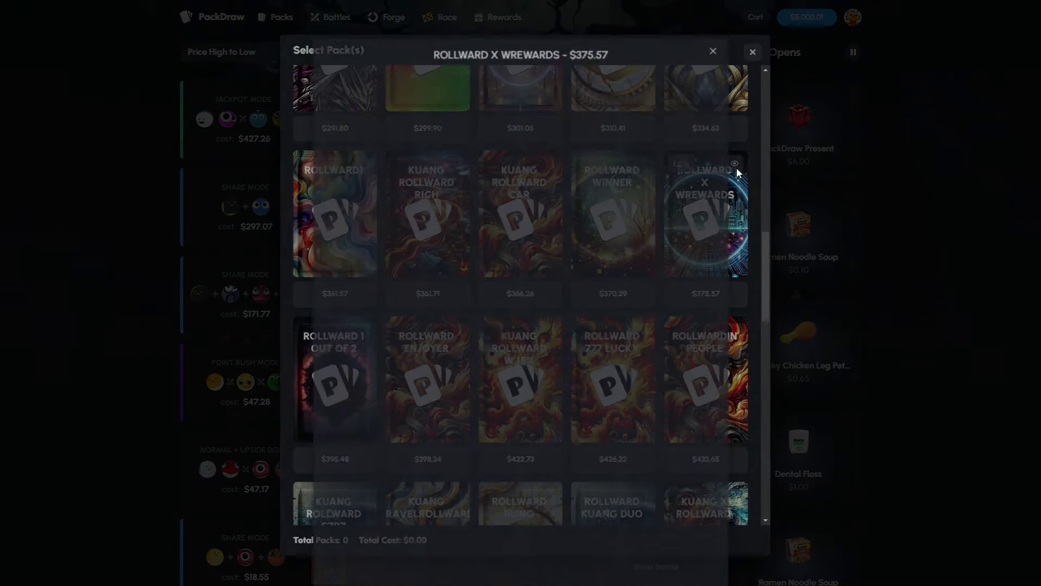
{"action": "left_click", "coordinate": [759, 205]}
Add ROLLWARD X WREWARDS, ROLLWARD SPOOKY and KING KUANG ROLLWARD, then create the $1,954.86 battle
{"action": "left_click", "coordinate": [721, 286]}
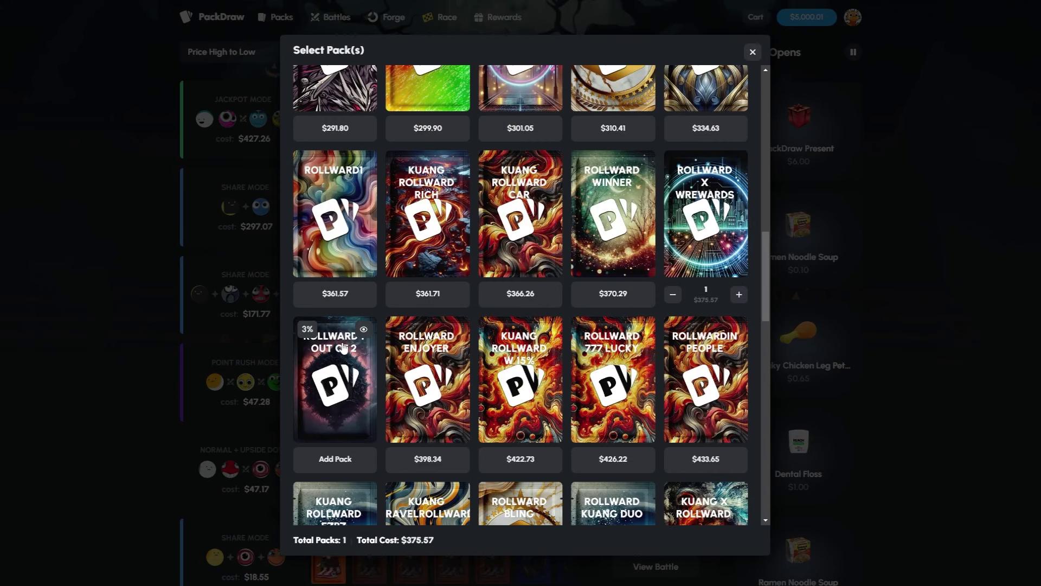
{"action": "scroll", "coordinate": [432, 354], "scroll_direction": "down", "scroll_amount": 4}
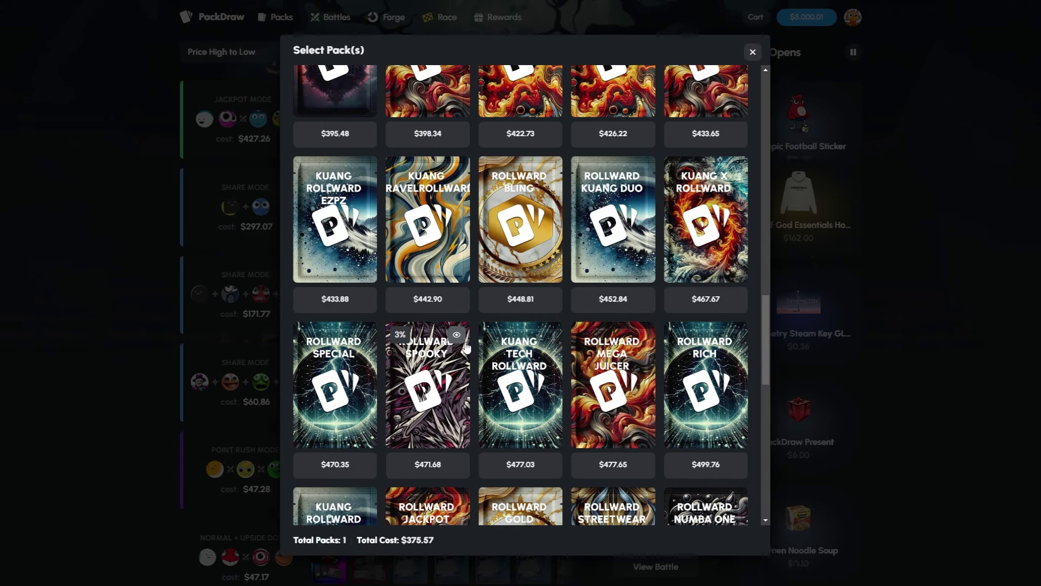
{"action": "left_click", "coordinate": [432, 463]}
{"action": "scroll", "coordinate": [689, 435], "scroll_direction": "down", "scroll_amount": 2}
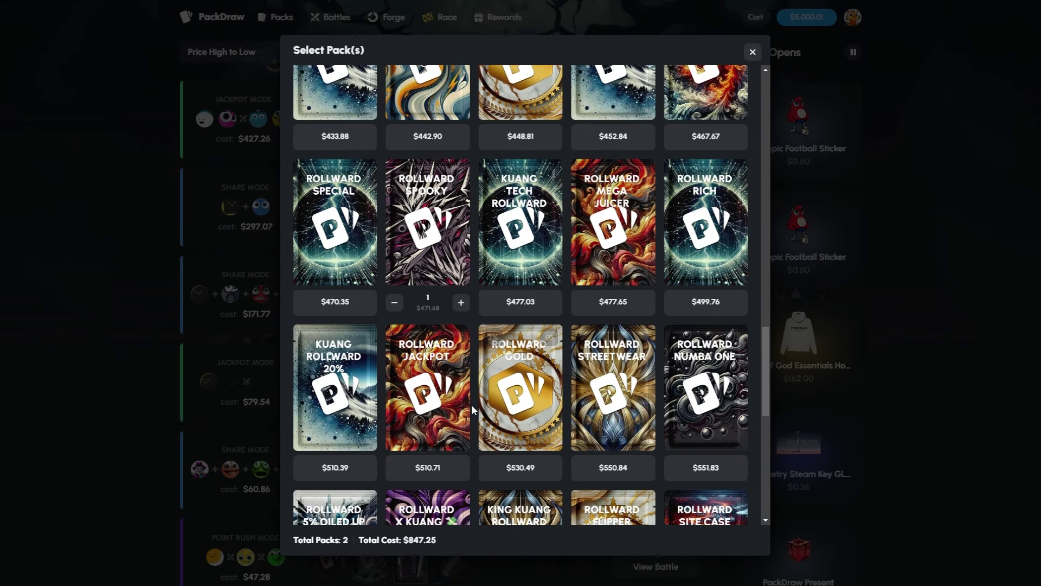
{"action": "mouse_move", "coordinate": [335, 388]}
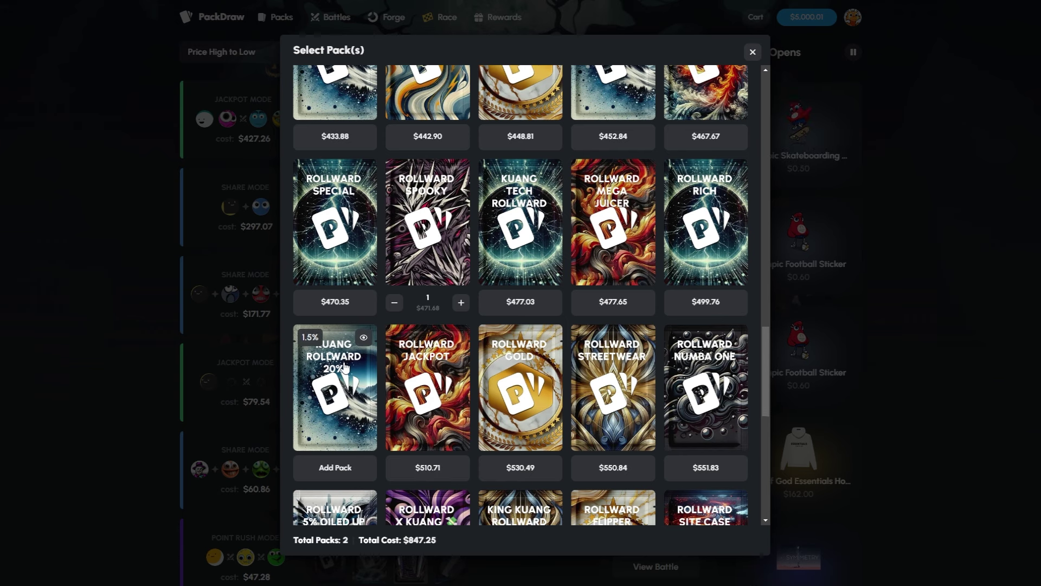
{"action": "scroll", "coordinate": [594, 438], "scroll_direction": "down", "scroll_amount": 1}
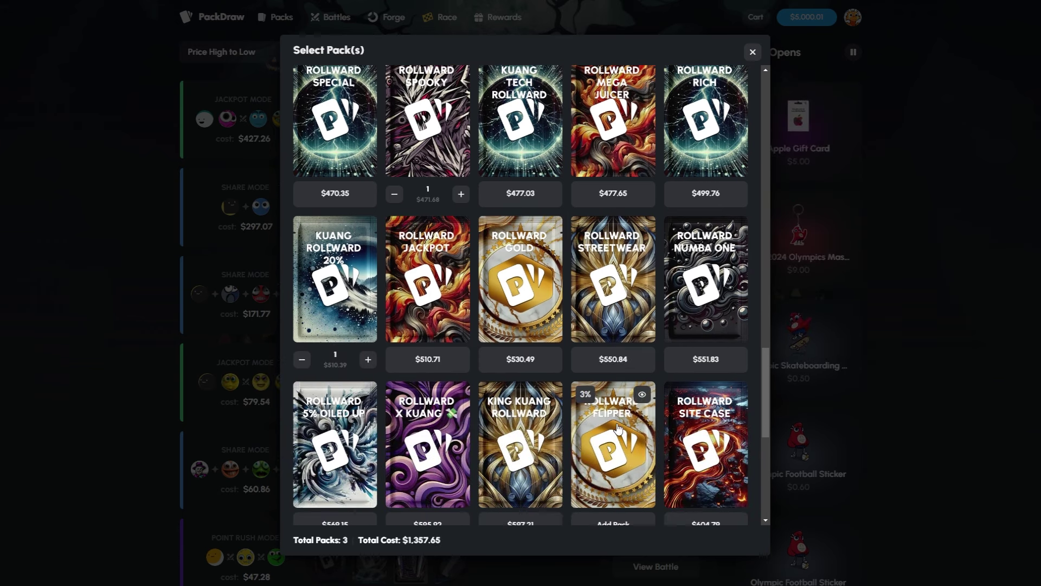
{"action": "scroll", "coordinate": [593, 442], "scroll_direction": "down", "scroll_amount": 1}
{"action": "left_click", "coordinate": [521, 399]}
{"action": "left_click", "coordinate": [932, 351]}
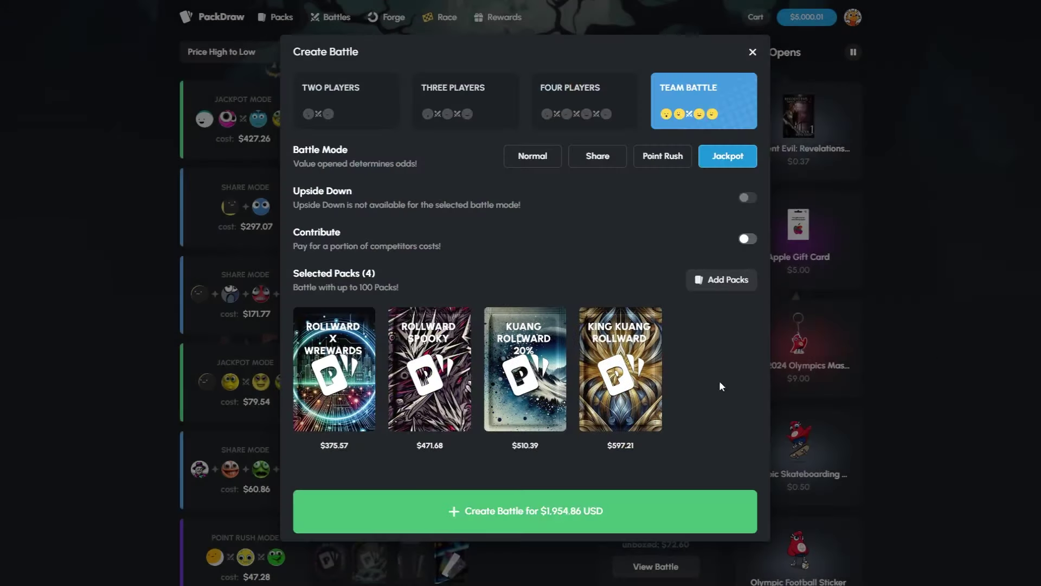
{"action": "left_click", "coordinate": [616, 523]}
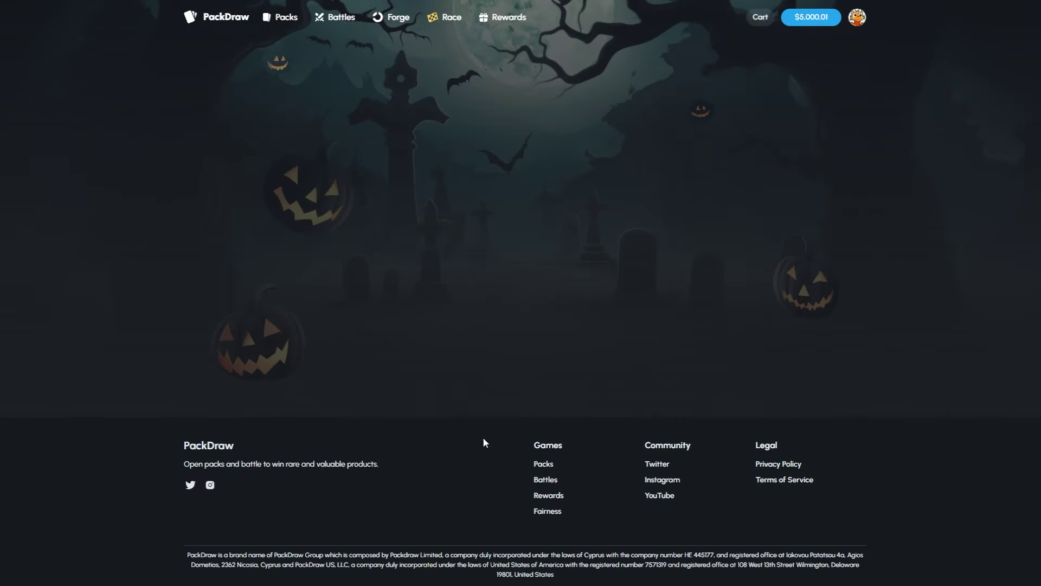
Summon a bot into the second slot and let the four rounds reach the $1,110.52 jackpot
{"action": "left_click", "coordinate": [428, 394]}
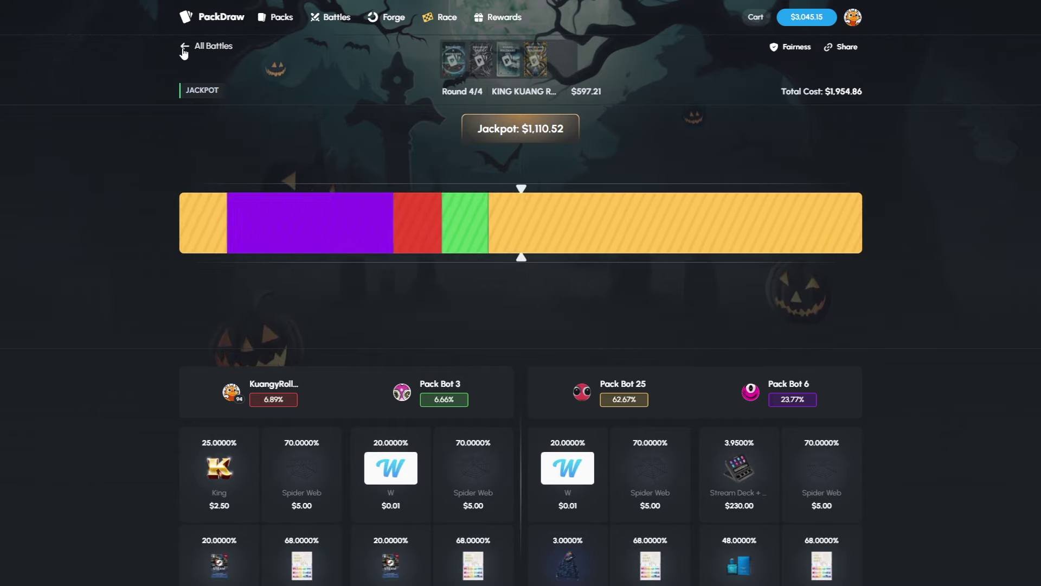
Start a new battle from All Battles as a Team Battle in Jackpot mode
{"action": "left_click", "coordinate": [208, 47]}
{"action": "left_click", "coordinate": [676, 50]}
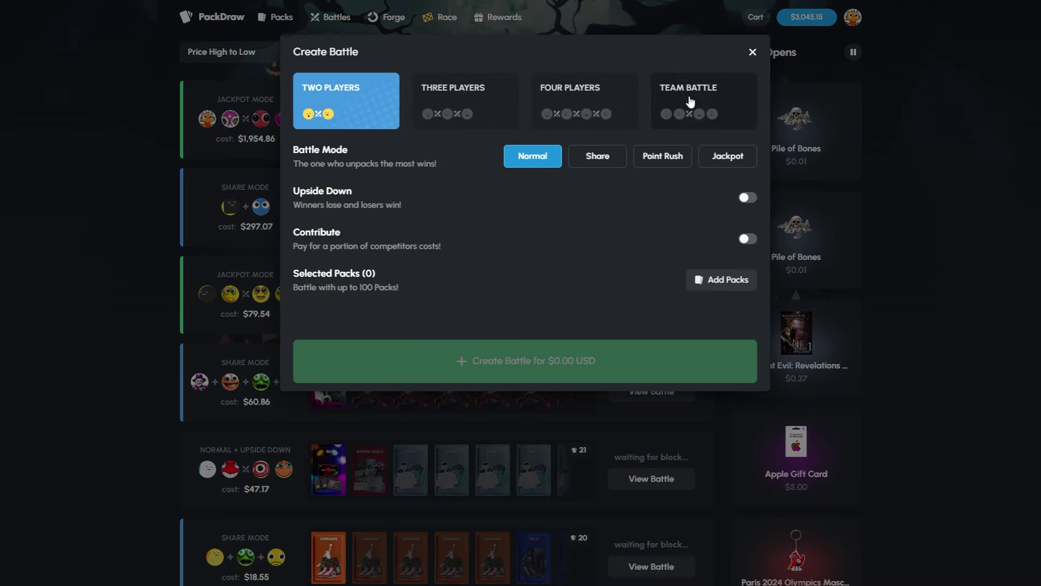
{"action": "left_click", "coordinate": [704, 100]}
{"action": "left_click", "coordinate": [728, 155]}
Sort Community Packs cheapest first and create the ten-pack $1,942.78 Kuang battle
{"action": "left_click", "coordinate": [722, 280]}
{"action": "left_click", "coordinate": [581, 89]}
{"action": "left_click", "coordinate": [581, 118]}
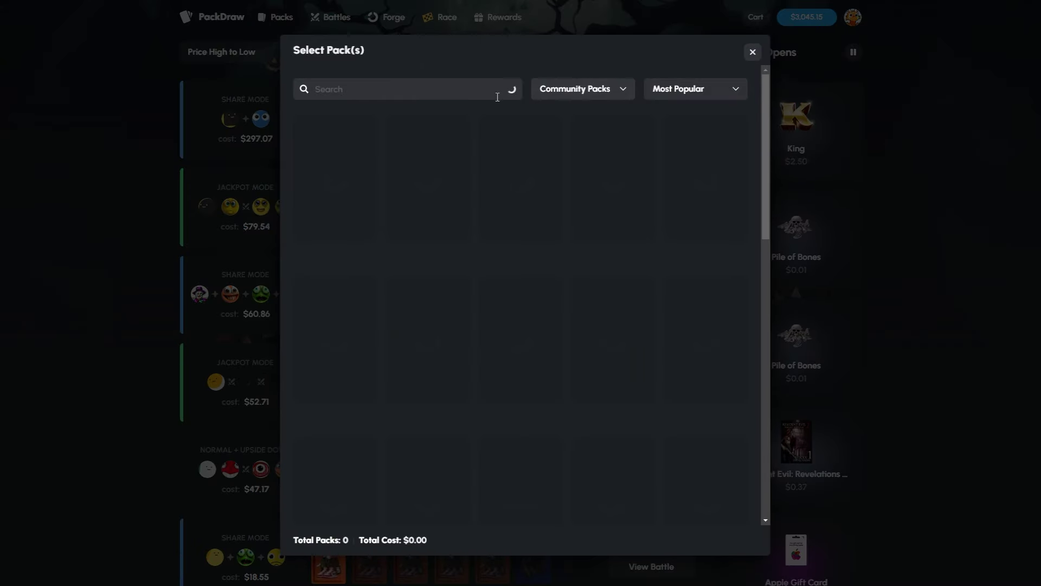
{"action": "left_click", "coordinate": [693, 89]}
{"action": "left_click", "coordinate": [705, 139]}
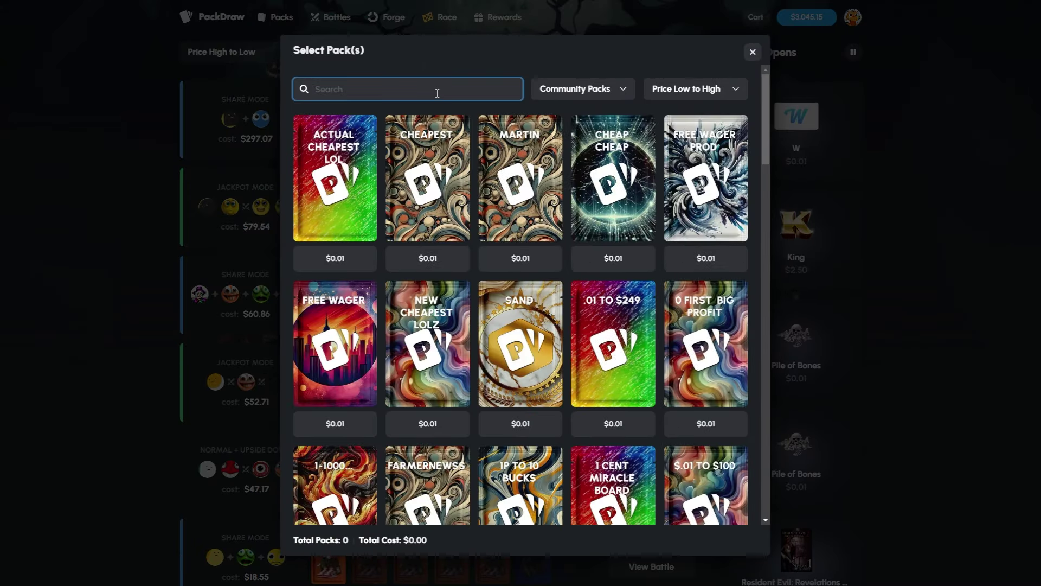
{"action": "type", "text": "Kuong"}
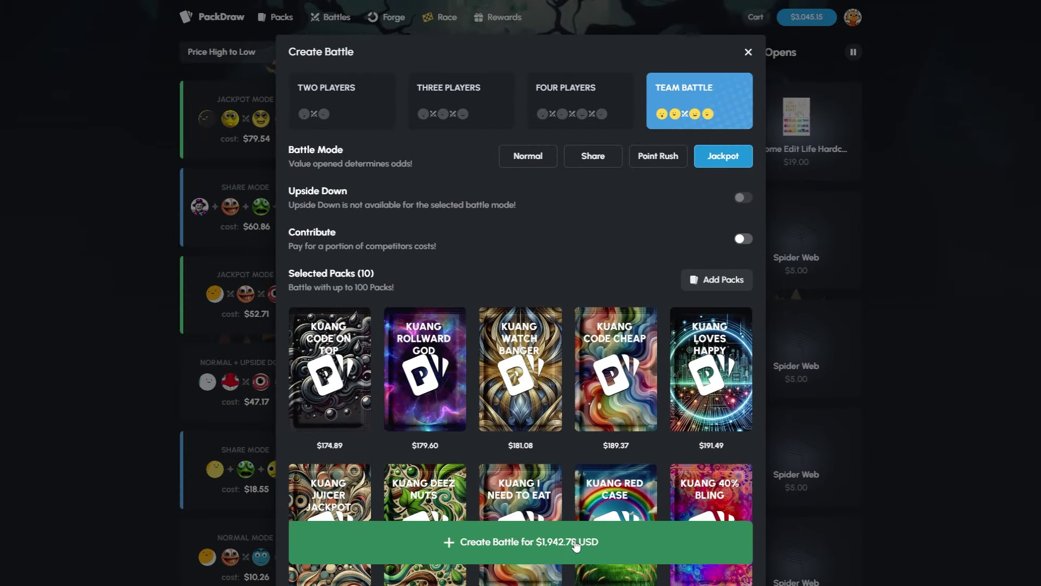
{"action": "left_click", "coordinate": [575, 542]}
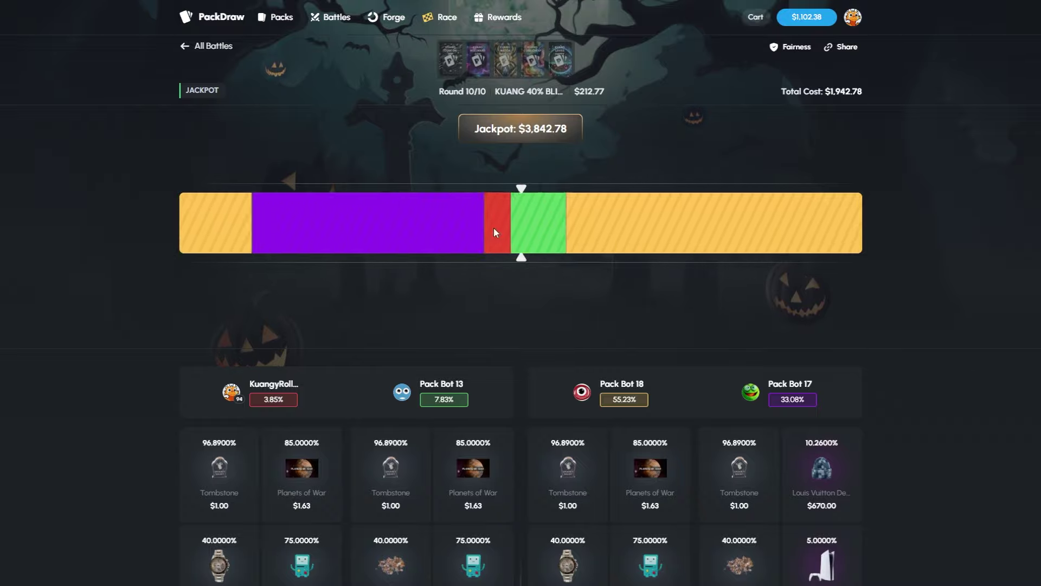
Return to All Battles and start creating another battle
{"action": "left_click", "coordinate": [188, 47]}
{"action": "left_click", "coordinate": [699, 53]}
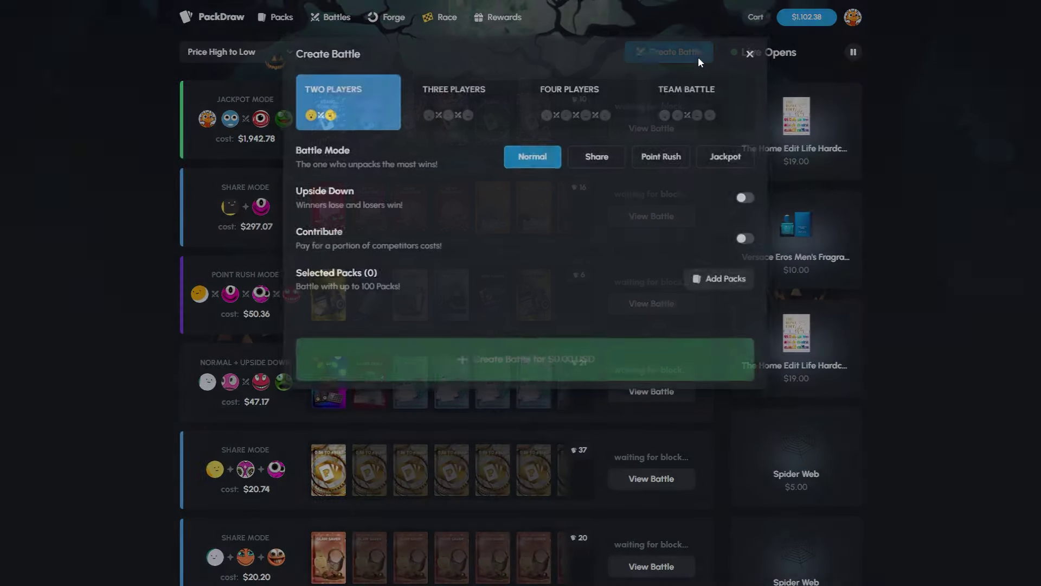
Create the three-player, six-pack Jackpot battle for $1,101.59
{"action": "left_click", "coordinate": [724, 279]}
{"action": "scroll", "coordinate": [696, 237], "scroll_direction": "down", "scroll_amount": 4}
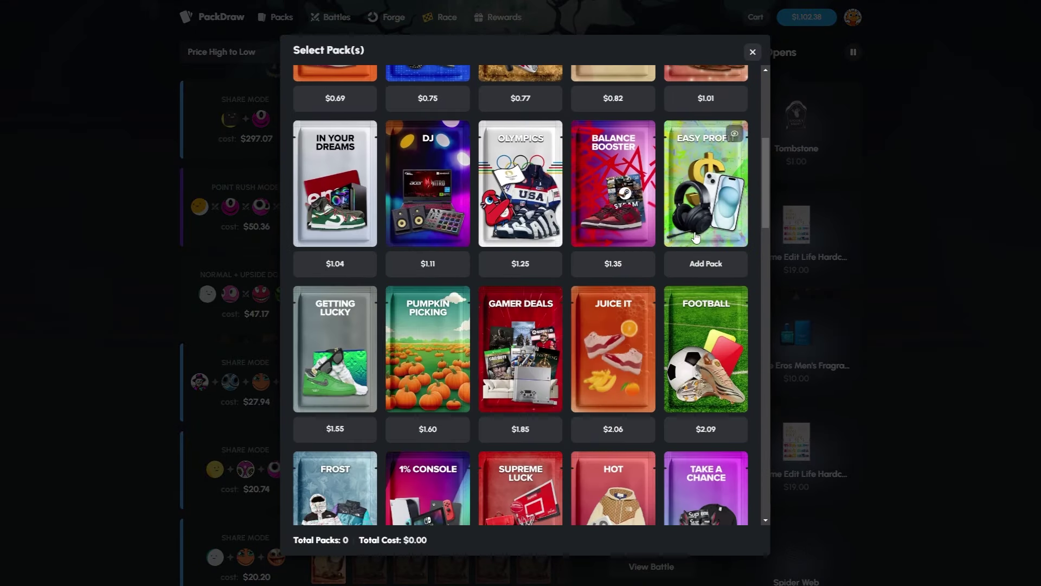
{"action": "scroll", "coordinate": [695, 238], "scroll_direction": "down", "scroll_amount": 10}
{"action": "scroll", "coordinate": [700, 212], "scroll_direction": "down", "scroll_amount": 5}
{"action": "scroll", "coordinate": [700, 163], "scroll_direction": "up", "scroll_amount": 5}
{"action": "scroll", "coordinate": [651, 138], "scroll_direction": "up", "scroll_amount": 15}
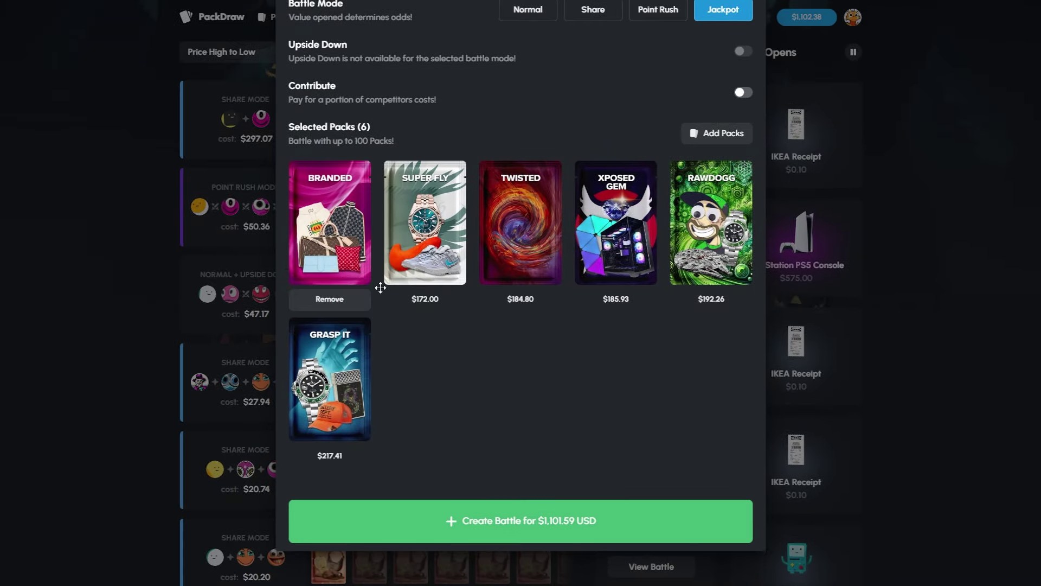
{"action": "scroll", "coordinate": [609, 520], "scroll_direction": "up", "scroll_amount": 1}
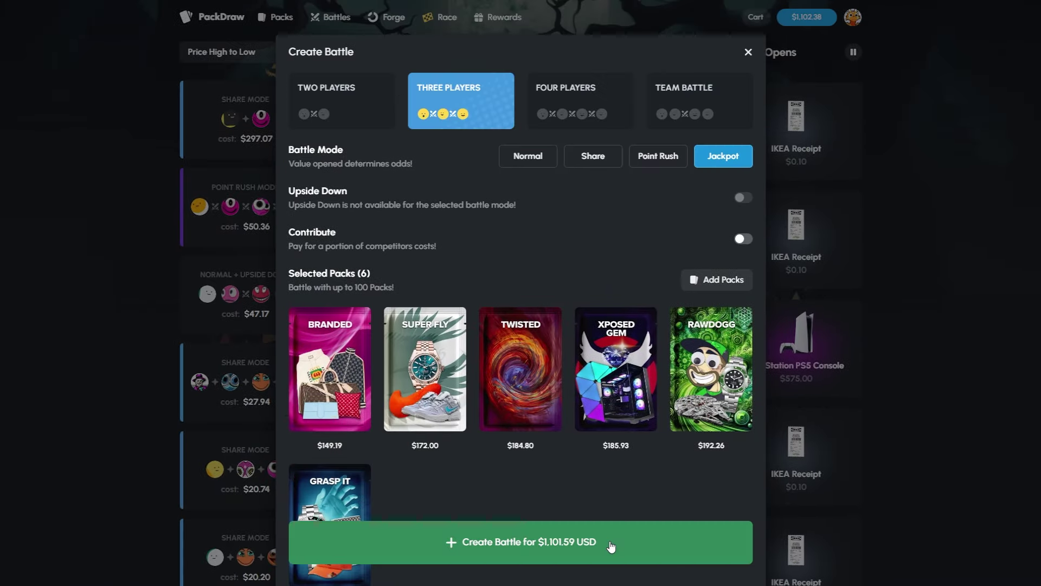
{"action": "left_click", "coordinate": [609, 537]}
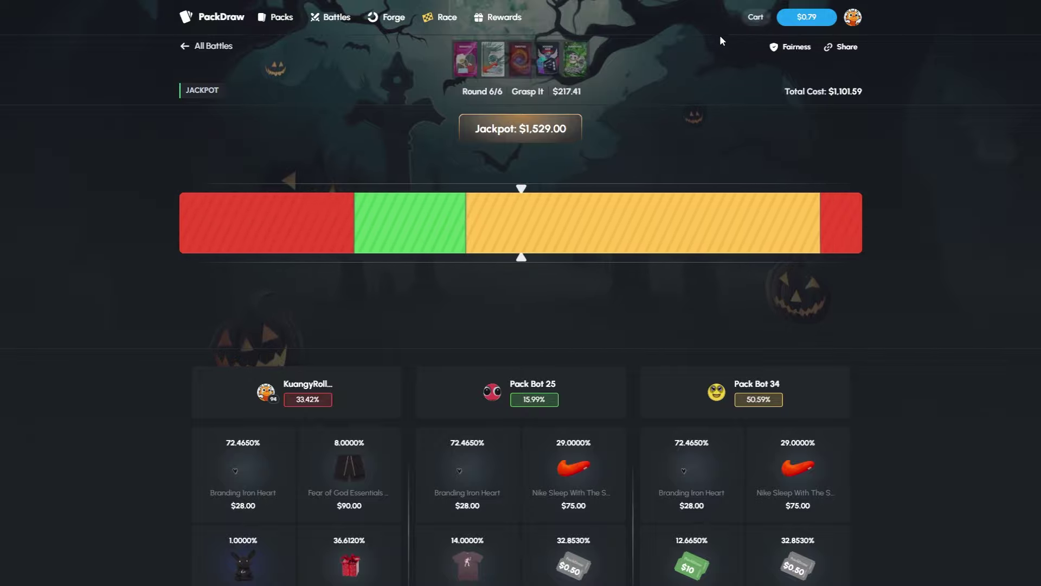
{"action": "scroll", "coordinate": [888, 319], "scroll_direction": "down", "scroll_amount": 3}
{"action": "scroll", "coordinate": [891, 324], "scroll_direction": "up", "scroll_amount": 3}
{"action": "scroll", "coordinate": [891, 324], "scroll_direction": "up", "scroll_amount": 1}
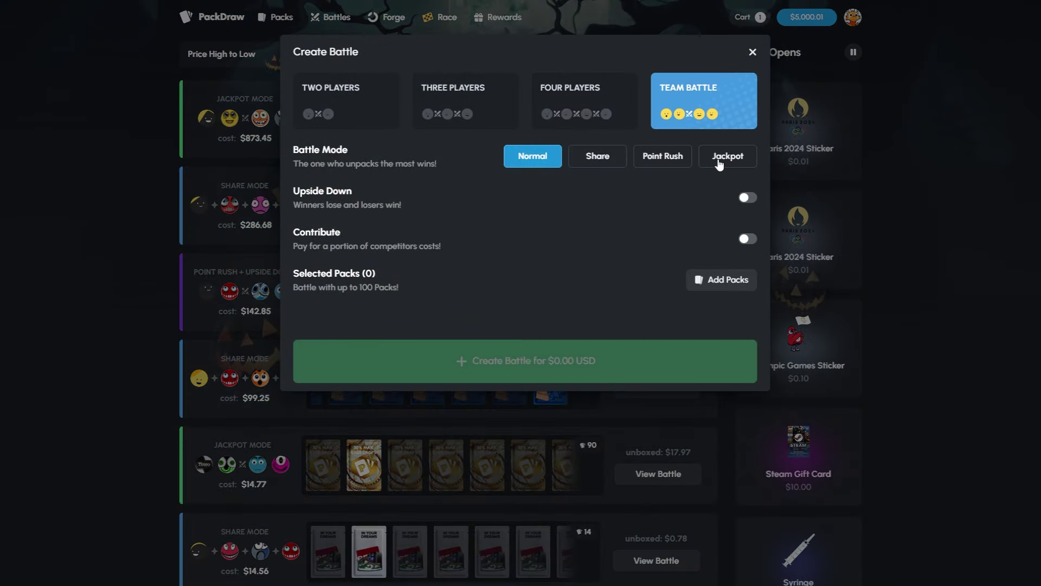
Switch the battle to Jackpot mode and load more official packs
{"action": "left_click", "coordinate": [719, 164]}
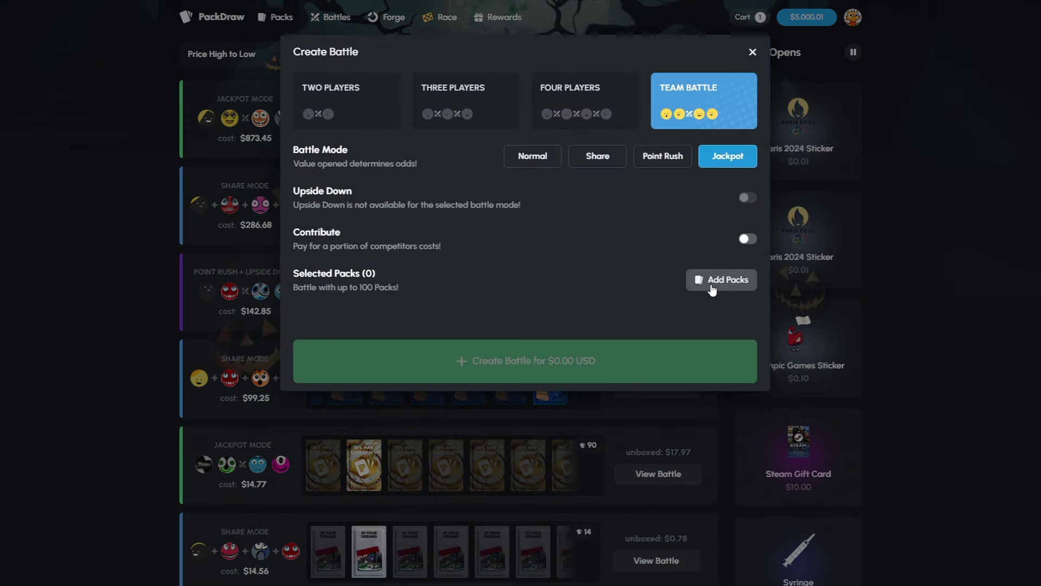
{"action": "left_click", "coordinate": [713, 280]}
{"action": "left_click_drag", "start_coordinate": [762, 107], "coordinate": [728, 484]}
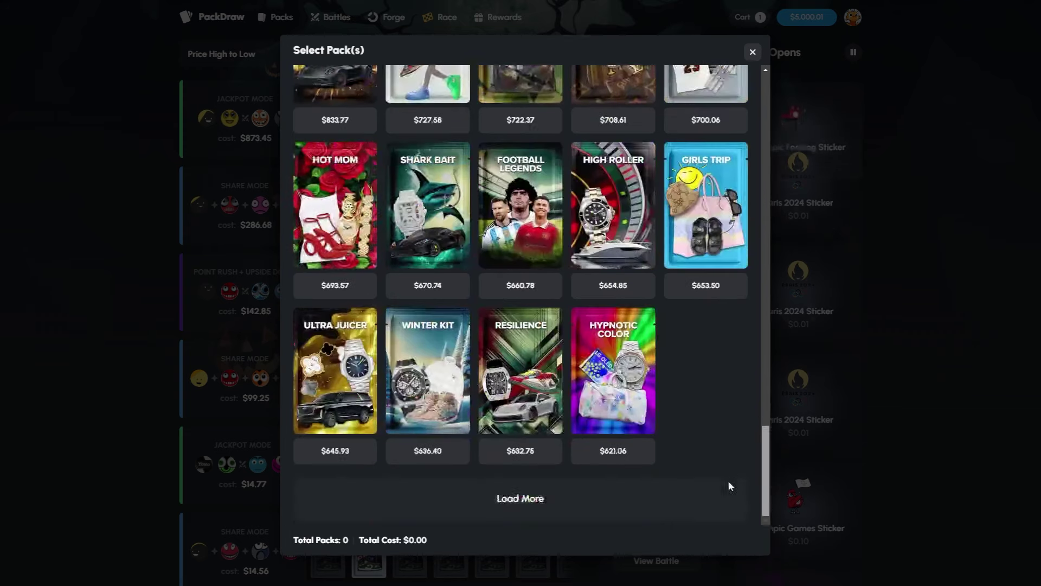
{"action": "left_click", "coordinate": [583, 507]}
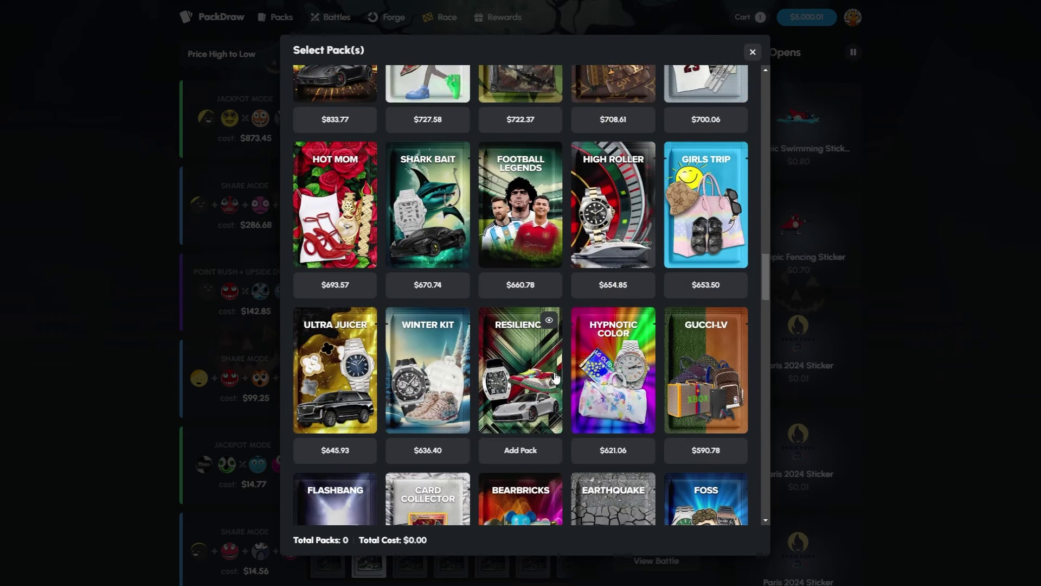
{"action": "scroll", "coordinate": [529, 366], "scroll_direction": "down", "scroll_amount": 2}
{"action": "scroll", "coordinate": [550, 161], "scroll_direction": "down", "scroll_amount": 10}
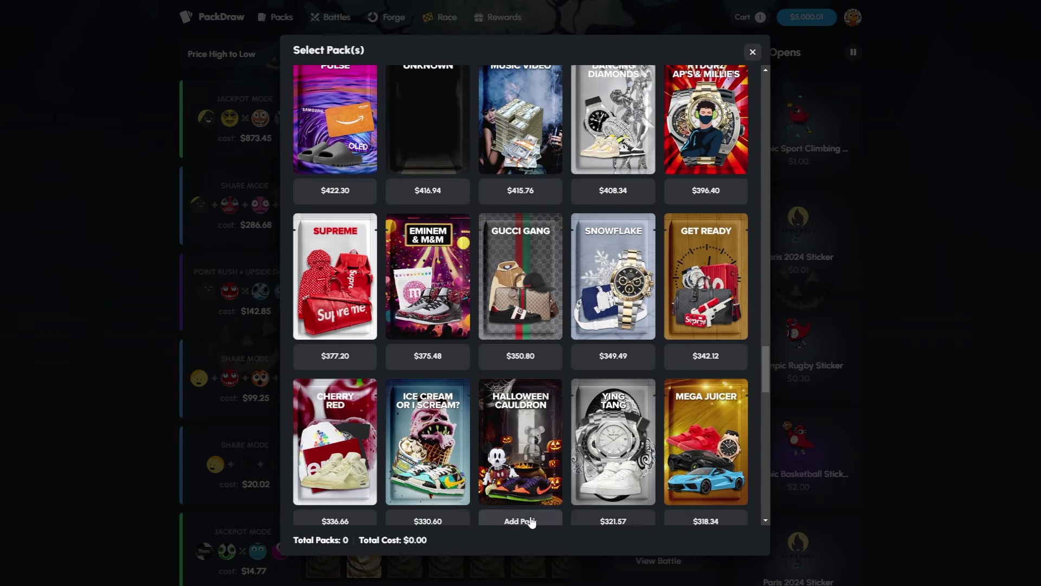
Add Halloween Cauldron, Ice Cream or I Scream? and Resilience, then create the $1,918.70 battle
{"action": "left_click", "coordinate": [521, 518]}
{"action": "left_click", "coordinate": [428, 518]}
{"action": "scroll", "coordinate": [631, 489], "scroll_direction": "up", "scroll_amount": 2}
{"action": "scroll", "coordinate": [631, 489], "scroll_direction": "up", "scroll_amount": 2}
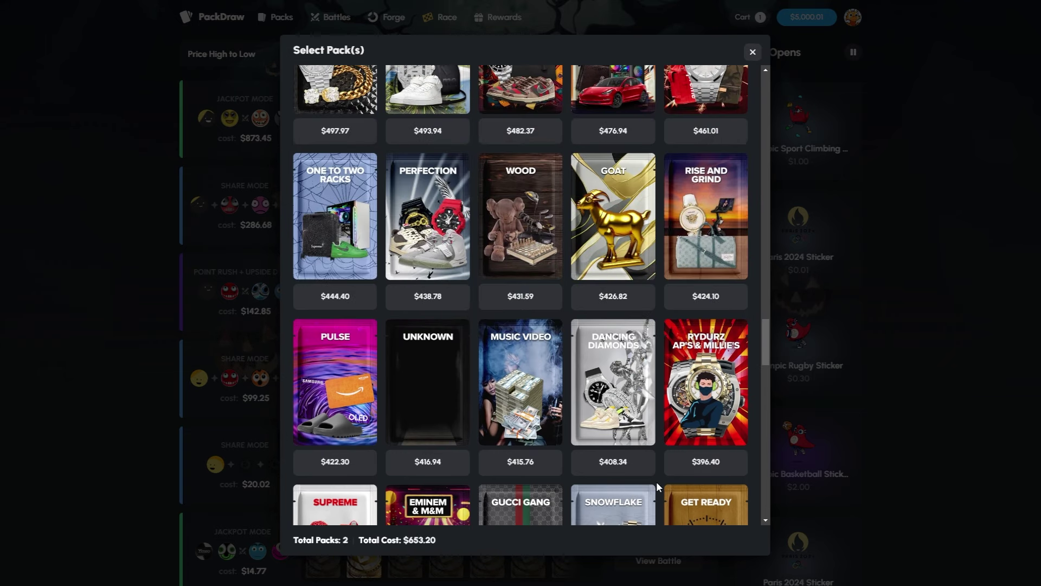
{"action": "scroll", "coordinate": [587, 431], "scroll_direction": "up", "scroll_amount": 2}
{"action": "scroll", "coordinate": [553, 390], "scroll_direction": "up", "scroll_amount": 2}
{"action": "scroll", "coordinate": [538, 342], "scroll_direction": "up", "scroll_amount": 1}
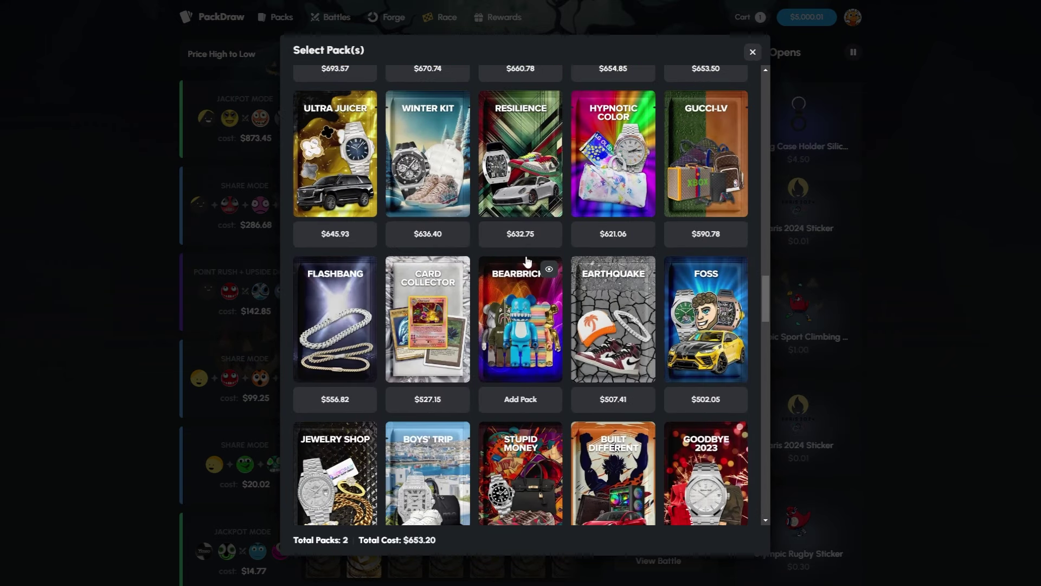
{"action": "left_click", "coordinate": [551, 234]}
{"action": "left_click", "coordinate": [935, 316]}
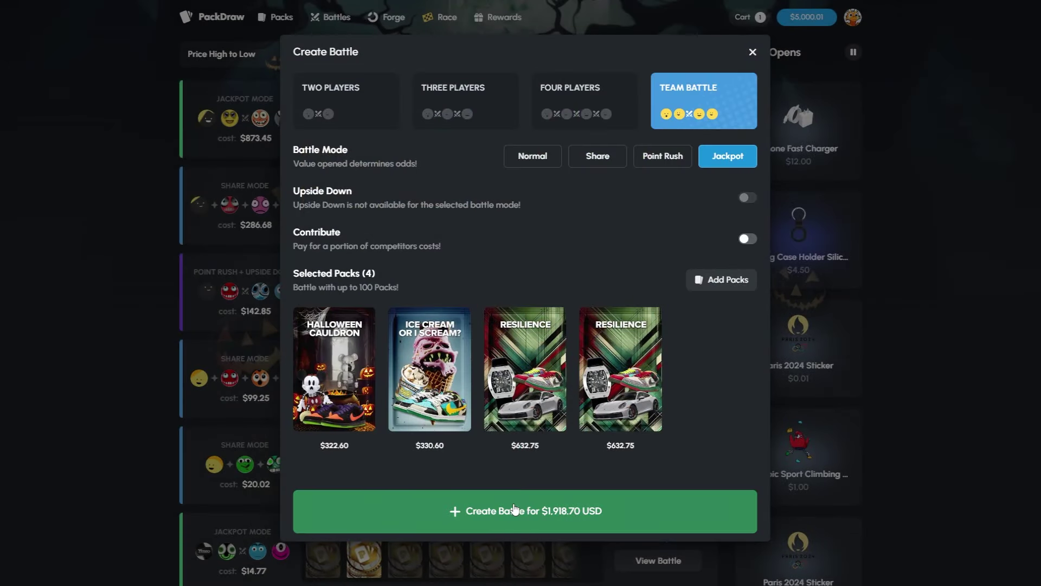
{"action": "left_click", "coordinate": [511, 505]}
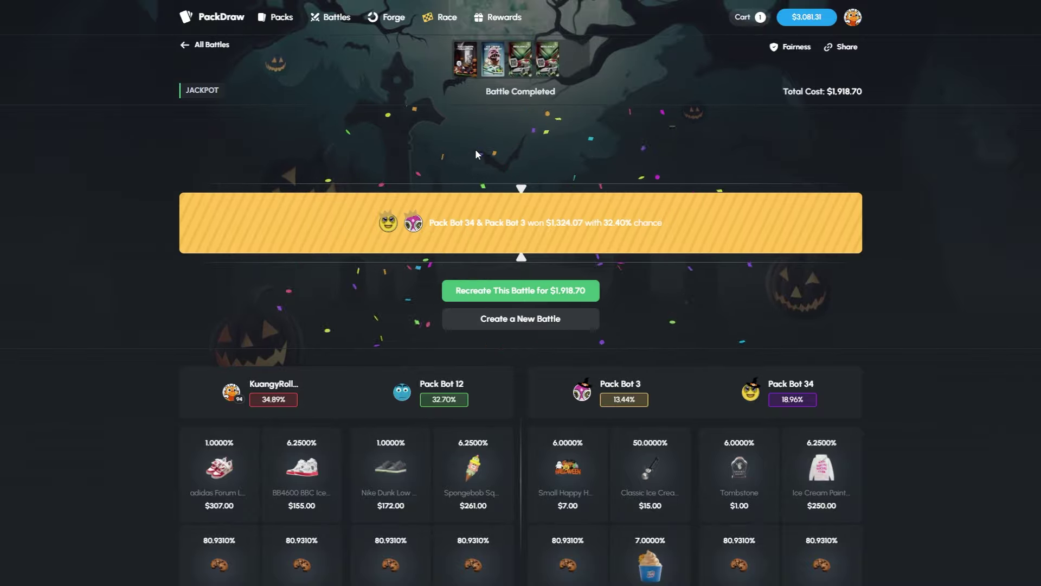
Return to the battle list after the opposing bots win $1,324.07
{"action": "left_click", "coordinate": [683, 51]}
Create the six-pack $1,971.89 team Jackpot battle and fill every empty seat with bots
{"action": "left_click", "coordinate": [695, 107]}
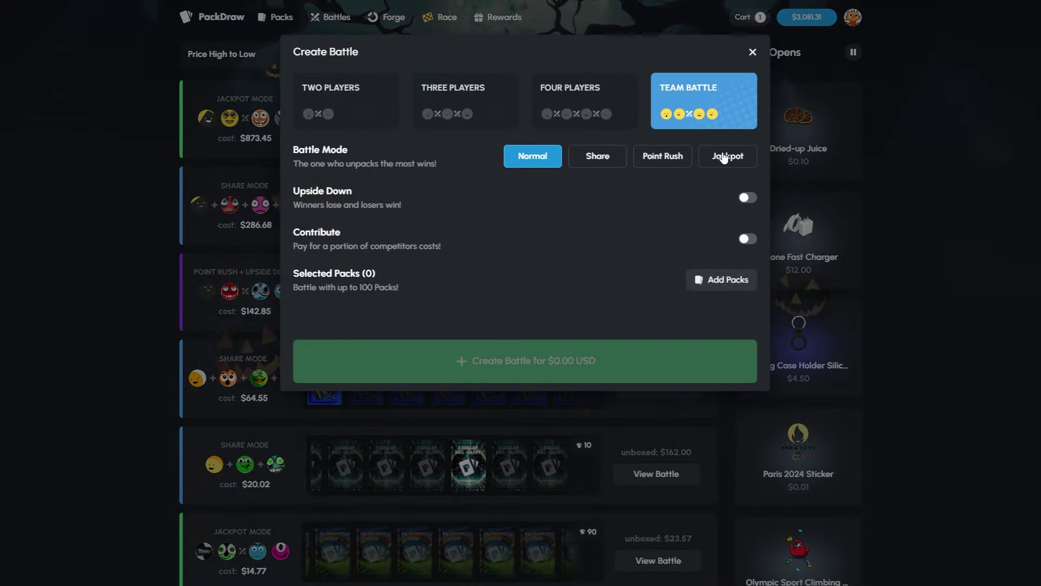
{"action": "left_click", "coordinate": [724, 158]}
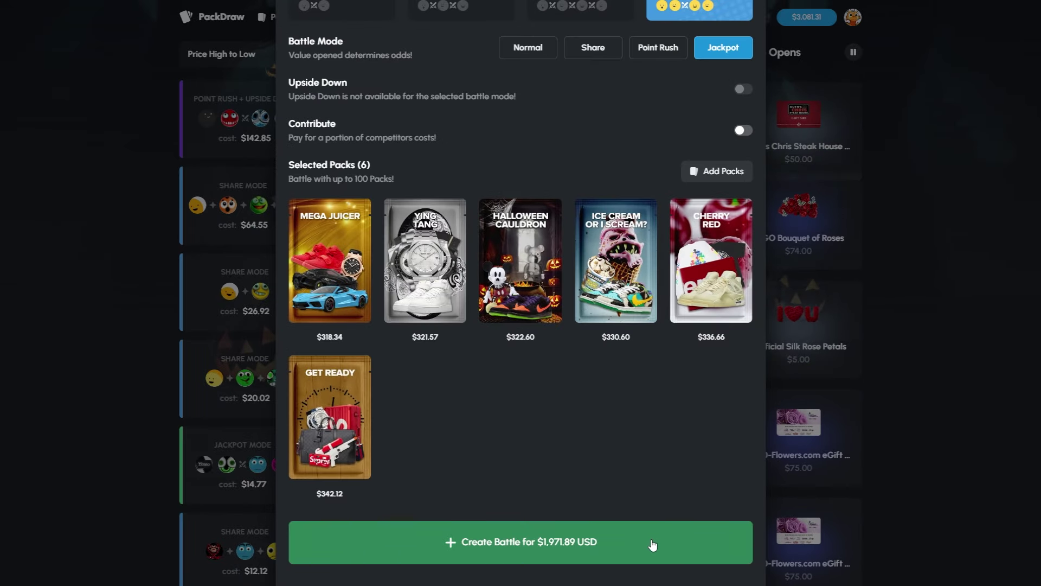
{"action": "left_click", "coordinate": [653, 544]}
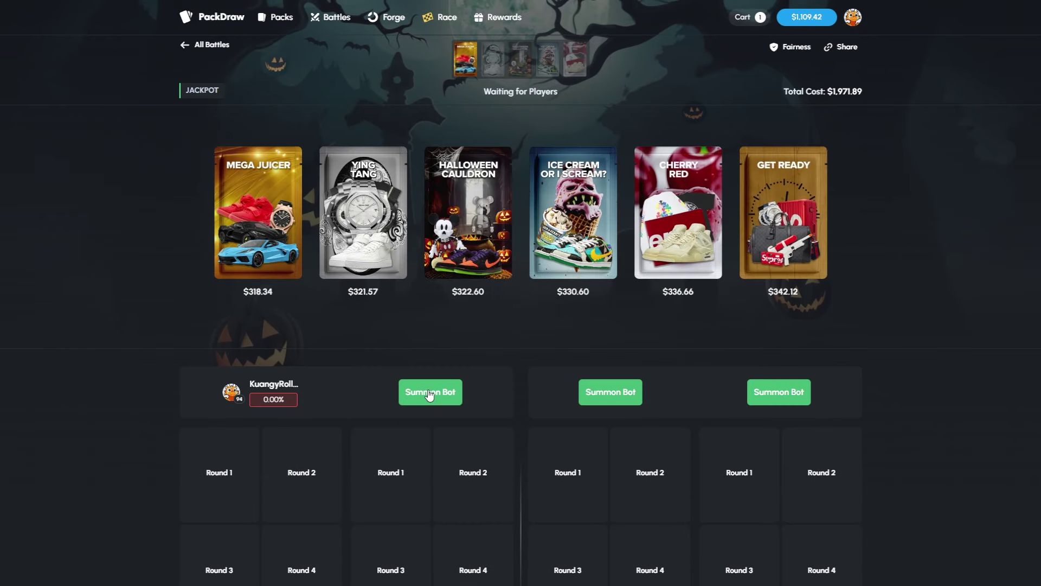
{"action": "left_click", "coordinate": [428, 390]}
{"action": "left_click", "coordinate": [625, 392]}
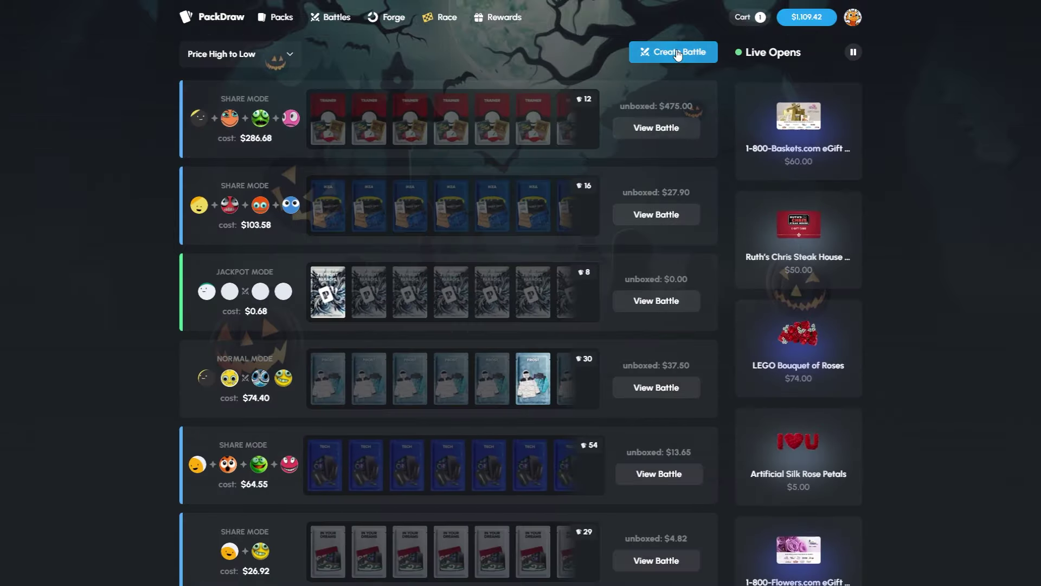
Choose Team Battle and Jackpot mode, then load more official packs
{"action": "left_click", "coordinate": [674, 50]}
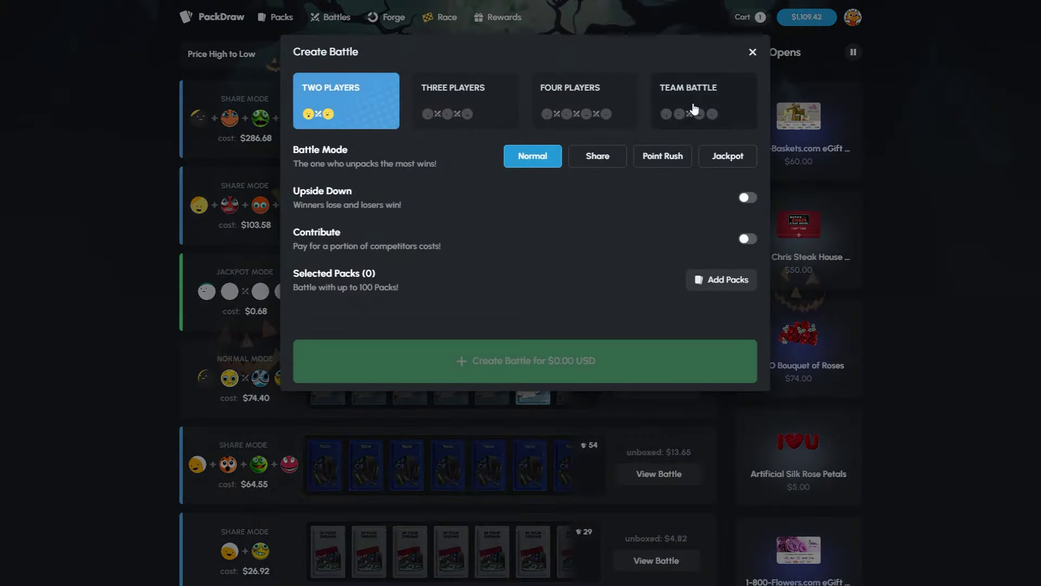
{"action": "left_click", "coordinate": [704, 100]}
{"action": "left_click", "coordinate": [727, 156]}
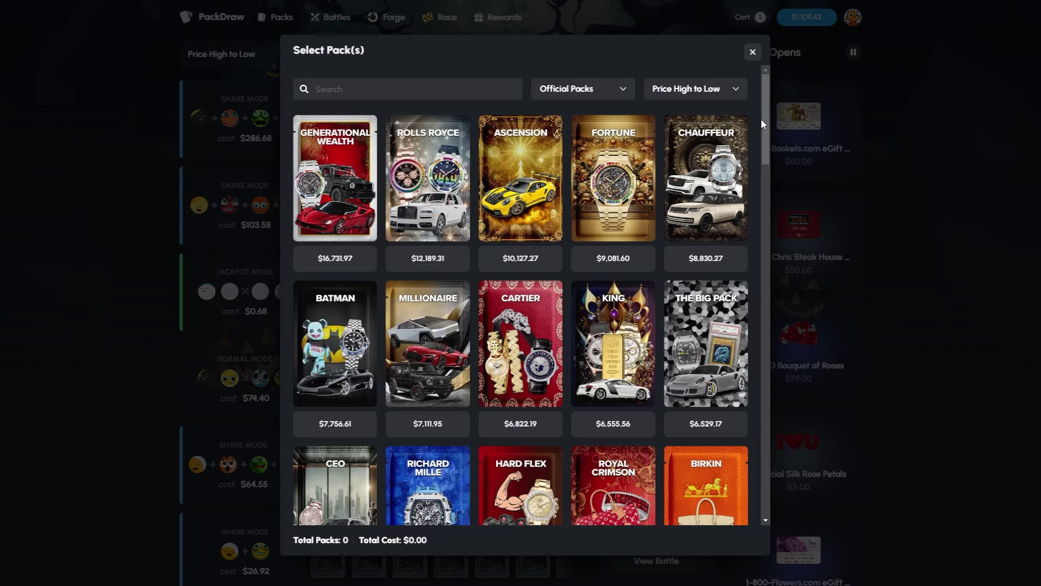
{"action": "mouse_move", "coordinate": [763, 123]}
{"action": "left_mouse_down"}
{"action": "mouse_move", "coordinate": [773, 418]}
{"action": "mouse_move", "coordinate": [709, 526]}
{"action": "left_mouse_up"}
{"action": "left_click", "coordinate": [670, 463]}
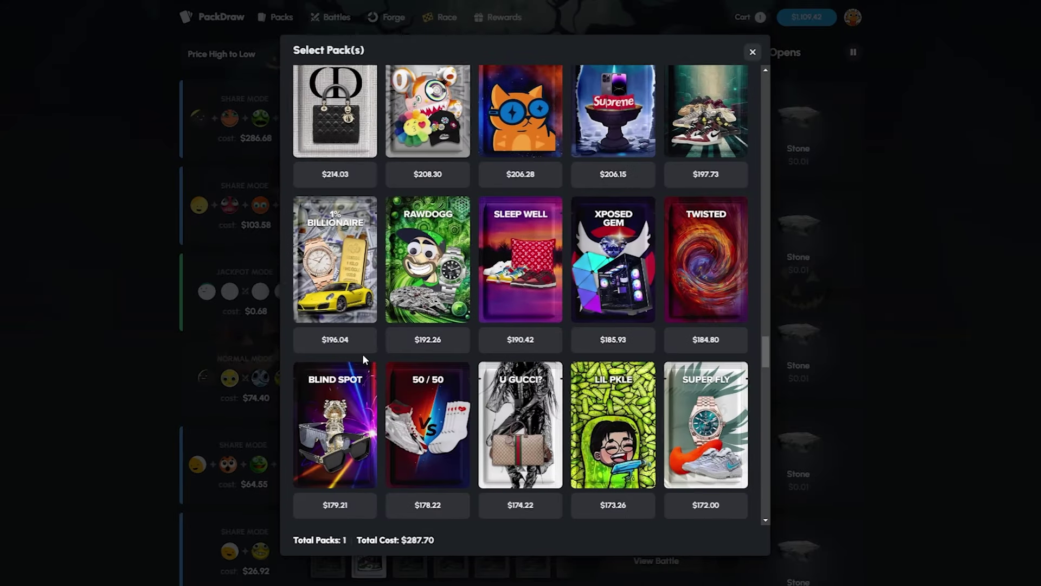
{"action": "scroll", "coordinate": [506, 353], "scroll_direction": "up", "scroll_amount": 3}
Add the Botairtx, Murakami, Grasp It and Xposed Gem packs, then close the pack chooser
{"action": "left_click", "coordinate": [506, 348]}
{"action": "left_click", "coordinate": [427, 338]}
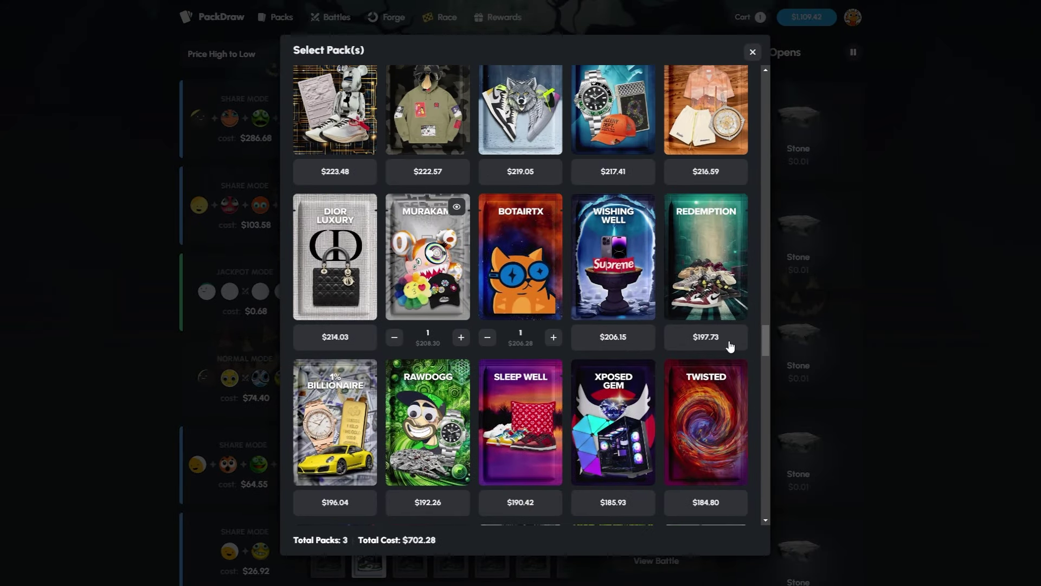
{"action": "scroll", "coordinate": [345, 500], "scroll_direction": "up", "scroll_amount": 2}
{"action": "scroll", "coordinate": [658, 357], "scroll_direction": "up", "scroll_amount": 1}
{"action": "left_click", "coordinate": [629, 390]}
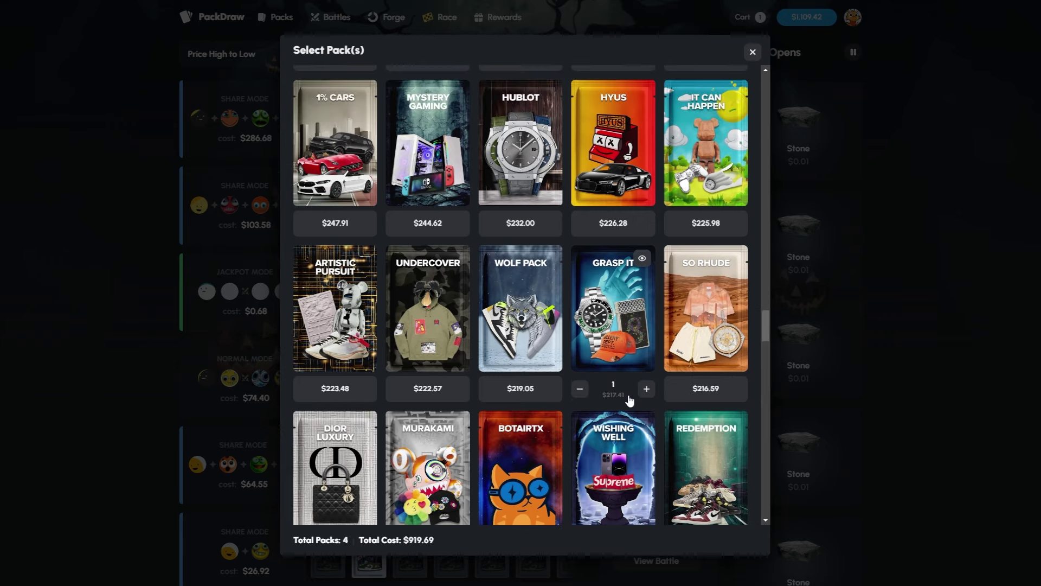
{"action": "scroll", "coordinate": [716, 391], "scroll_direction": "down", "scroll_amount": 3}
{"action": "left_click", "coordinate": [606, 518]}
{"action": "key", "text": "Escape"}
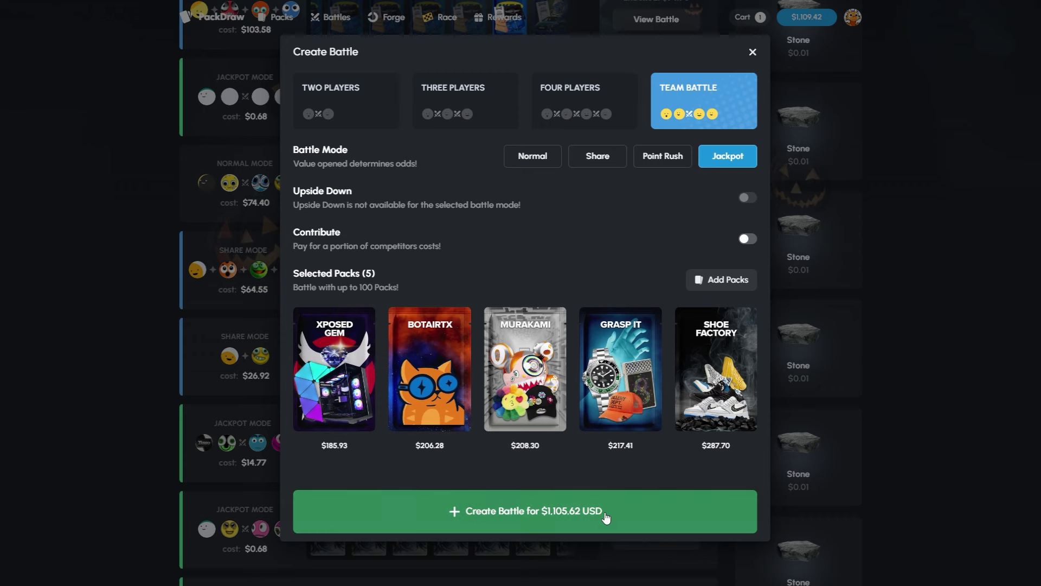
Create the five-pack team Jackpot battle for $1,105.62
{"action": "left_click", "coordinate": [605, 517]}
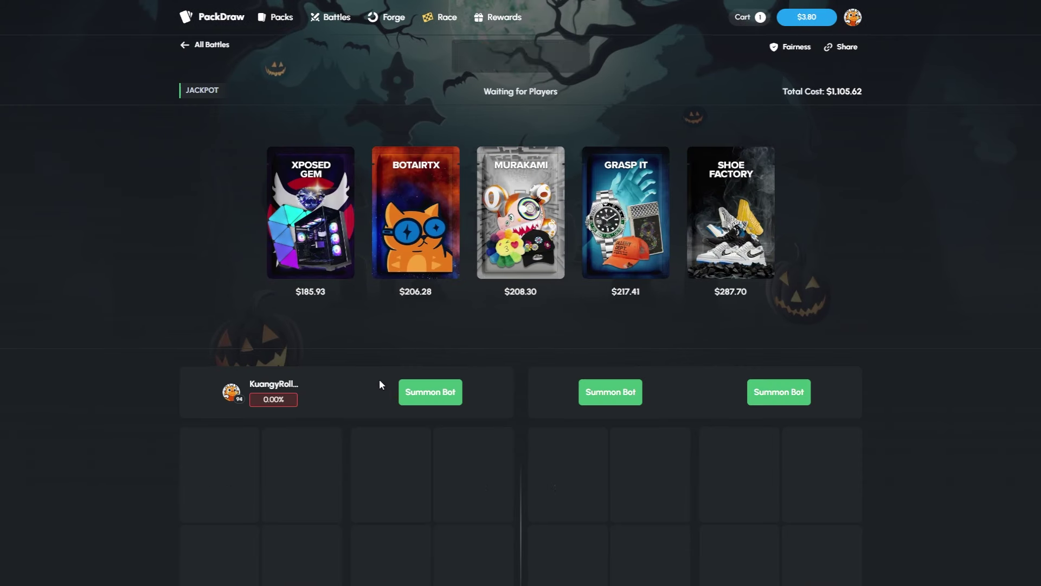